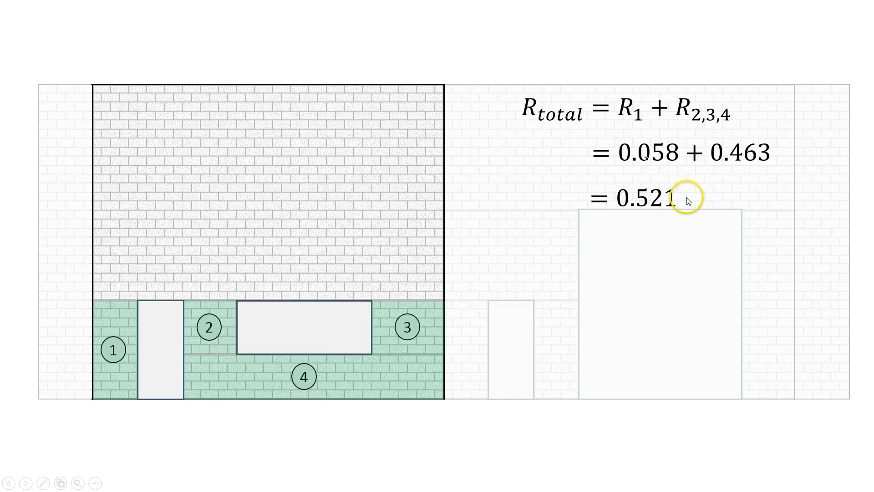
left_click(640, 229)
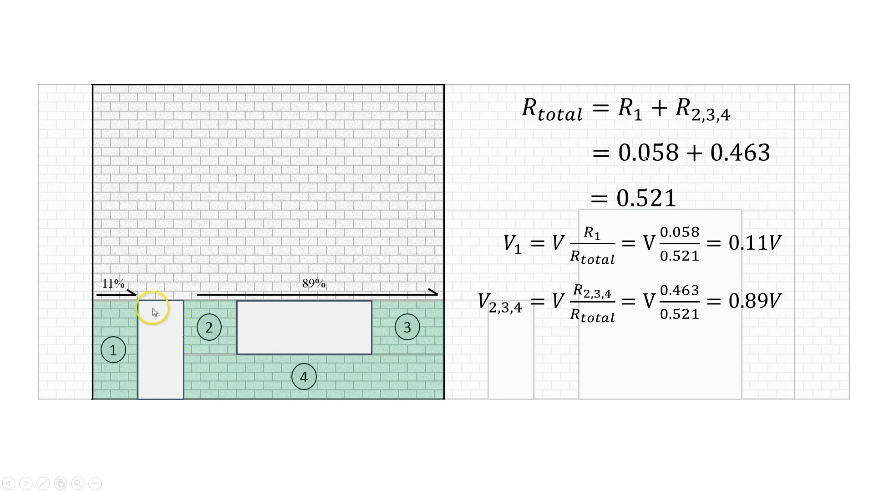
left_click(616, 363)
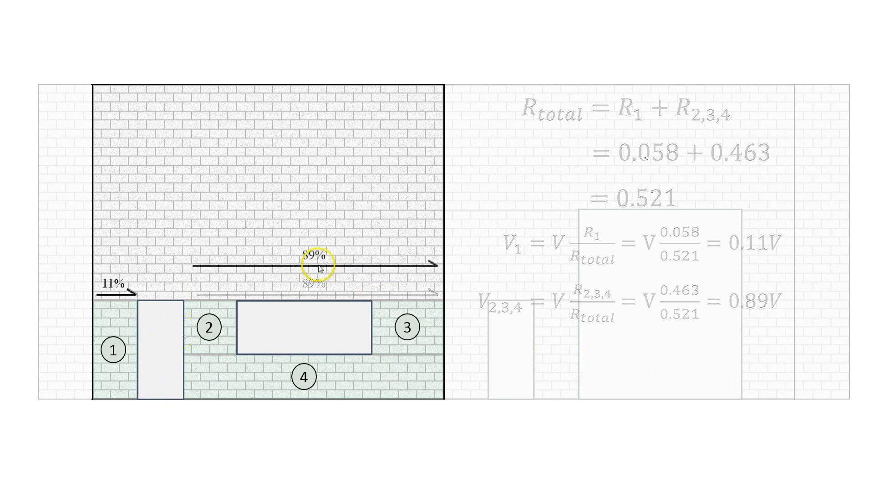
left_click(422, 343)
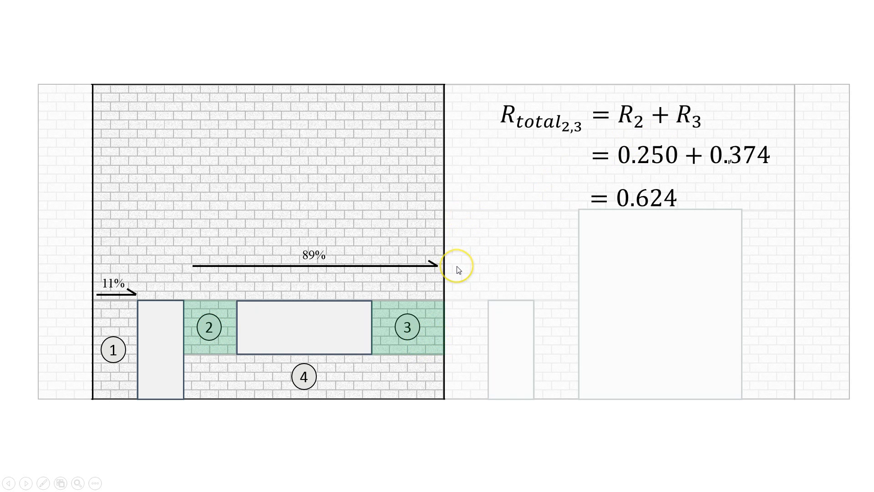
left_click(457, 269)
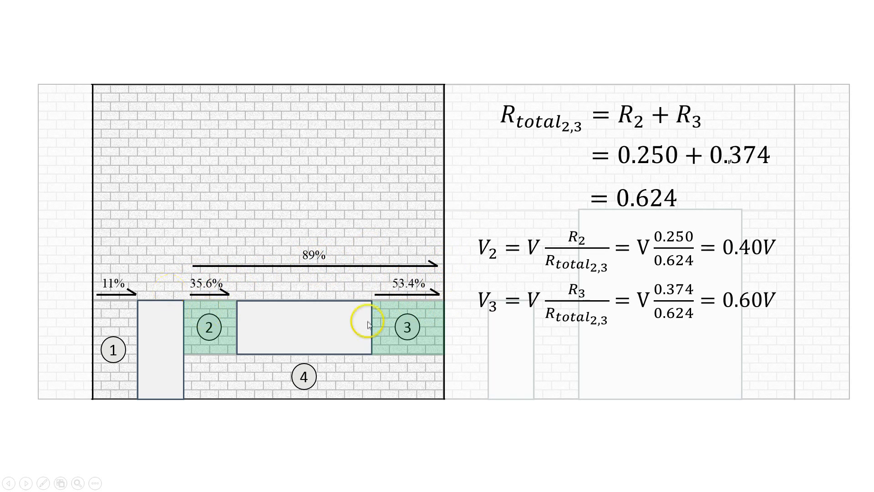
left_click(450, 312)
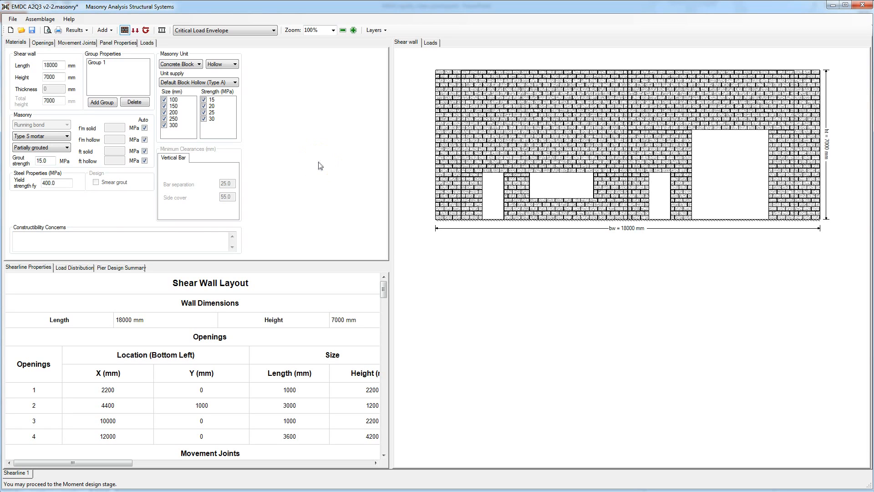
Step: Display the load distribution results alongside the panel properties, and highlight Pier 2-1 to check its share of the shear load
left_click(80, 268)
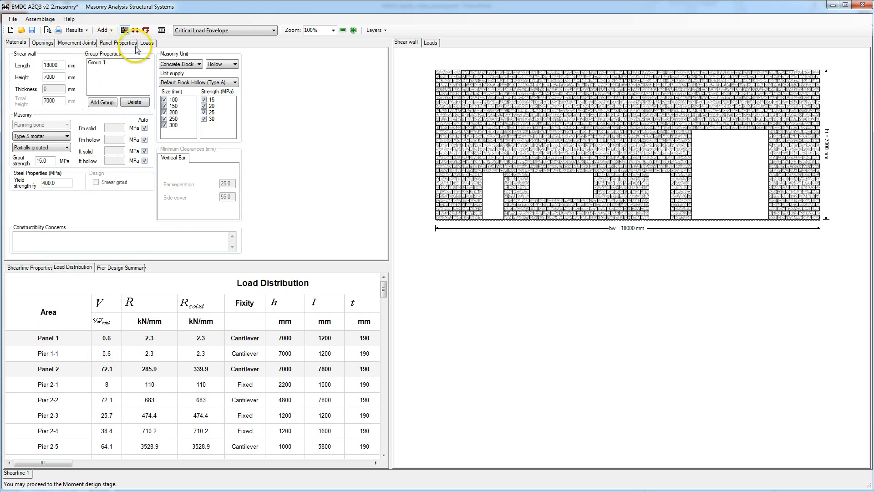
left_click(131, 46)
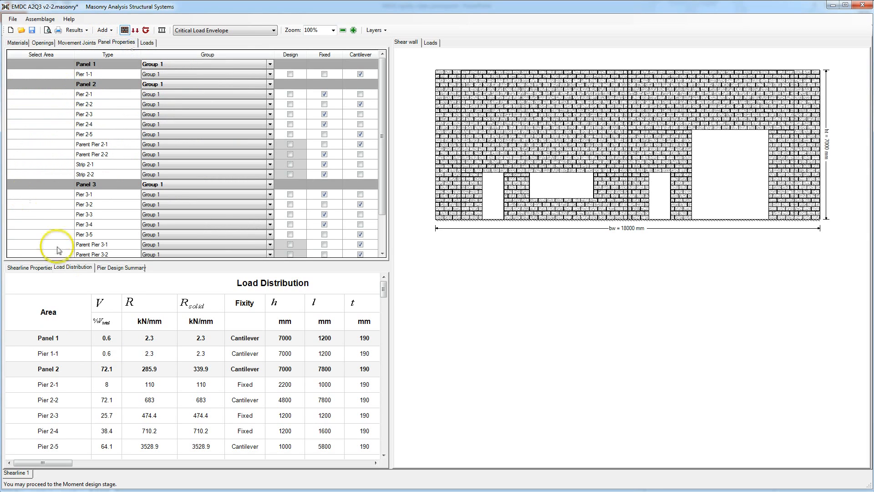
left_click(27, 385)
left_click(114, 389)
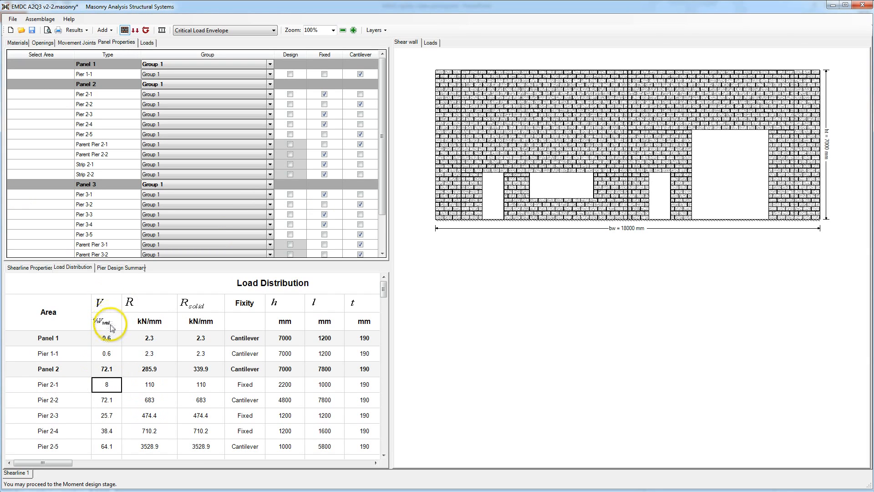
left_click(34, 95)
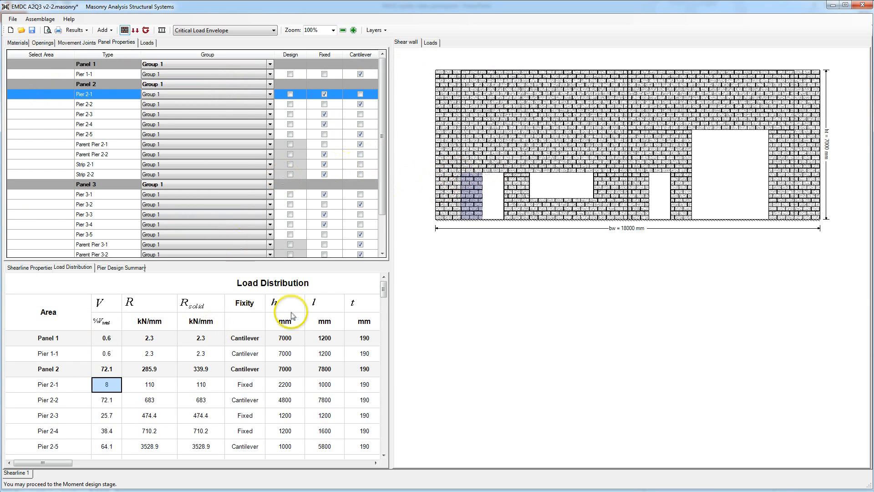
Step: Highlight Pier 3-5 on the wall elevation, followed by Piers 1-1, 2-1, 2-2 and 2-3 one at a time
left_click_drag(381, 176, 381, 210)
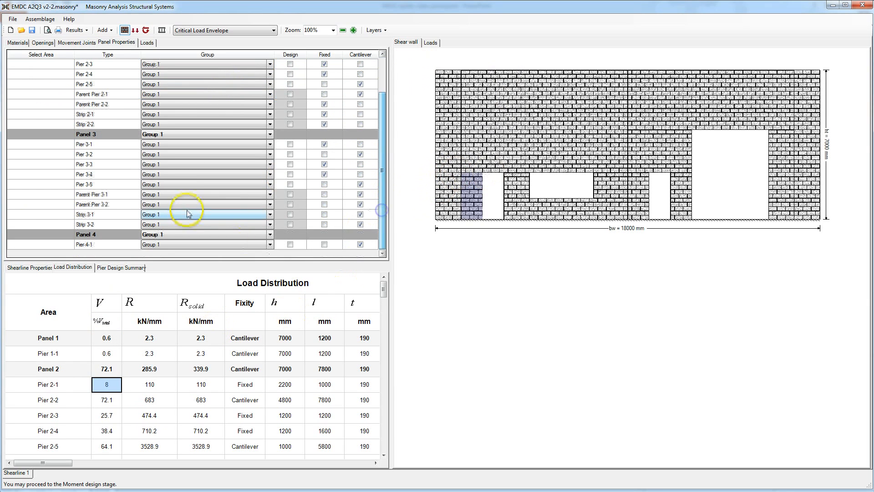
left_click(39, 184)
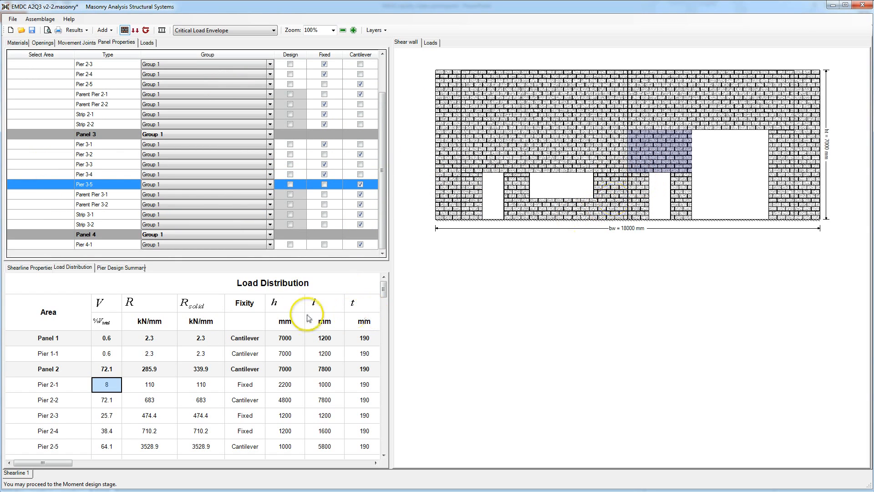
left_click_drag(384, 206, 383, 171)
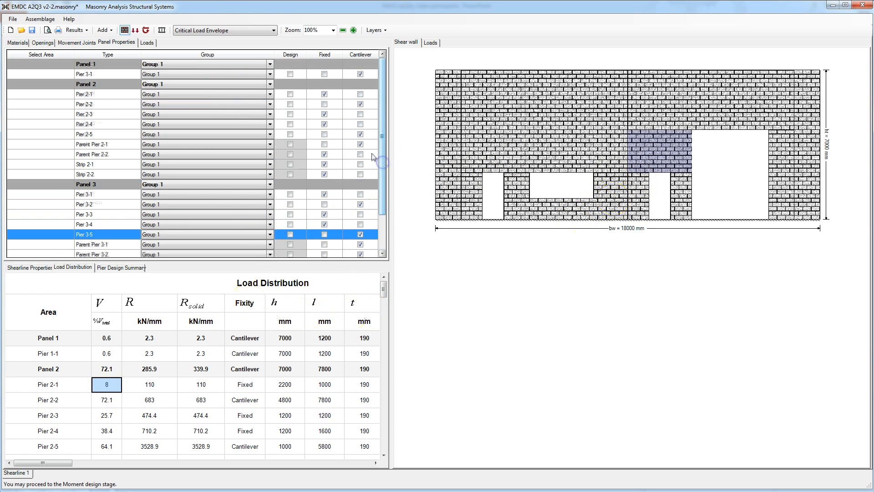
left_click(43, 73)
left_click(51, 95)
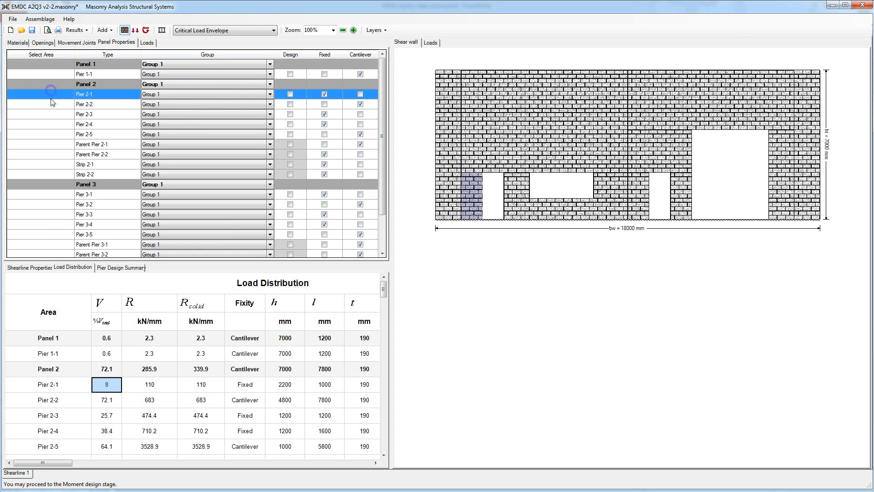
left_click(53, 105)
left_click(51, 115)
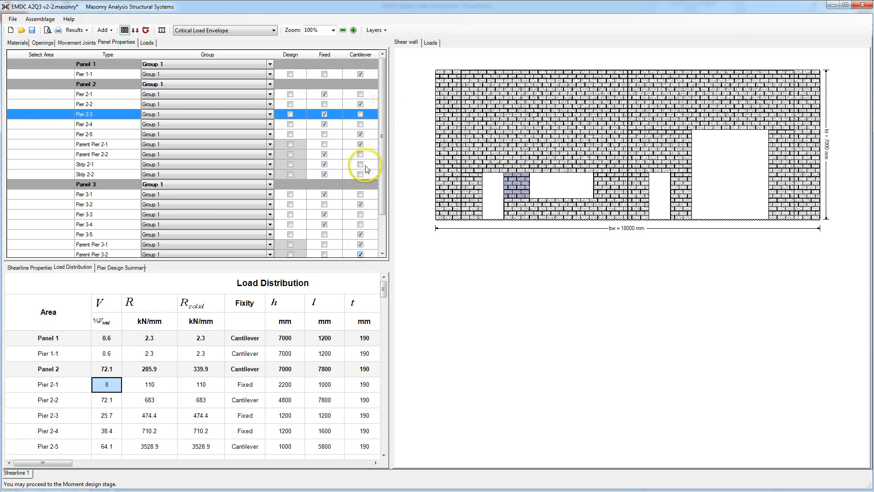
Step: Highlight individual Panel 3 areas on the wall elevation, including Pier 3-3, Parent Pier 3-1 and Strip 3-1
left_click_drag(382, 113, 363, 240)
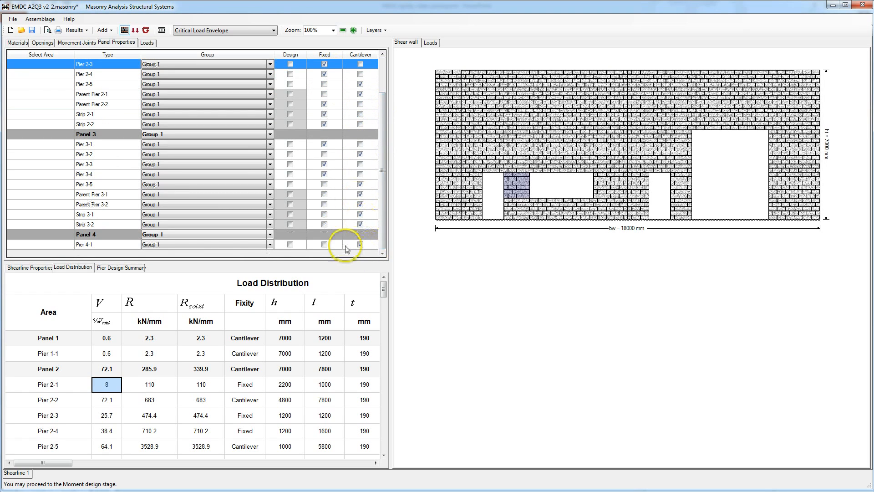
left_click(64, 174)
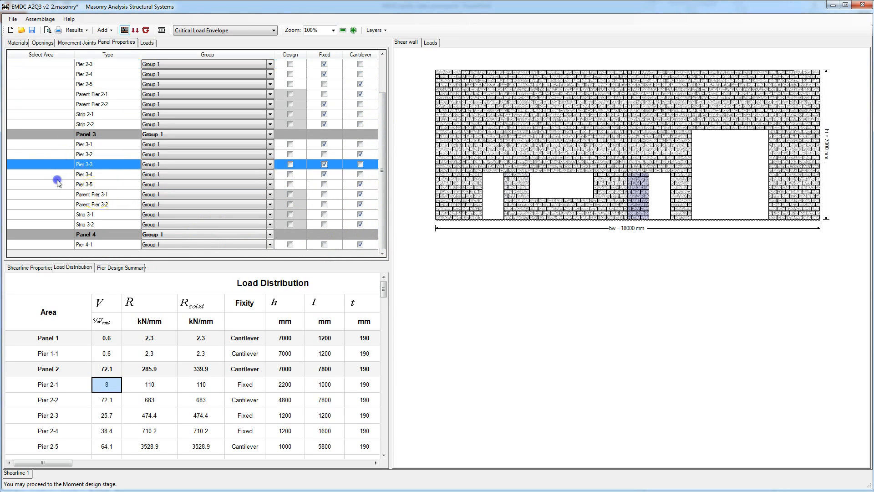
left_click(53, 185)
left_click(51, 195)
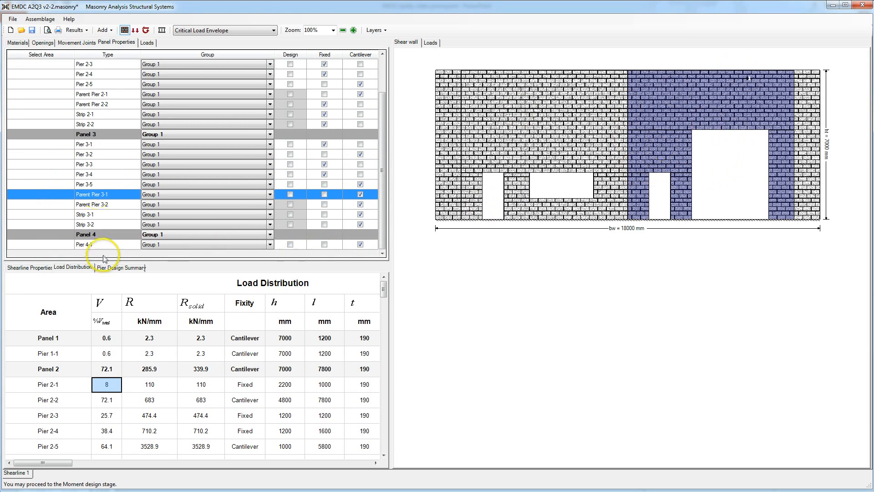
left_click(50, 241)
left_click(54, 215)
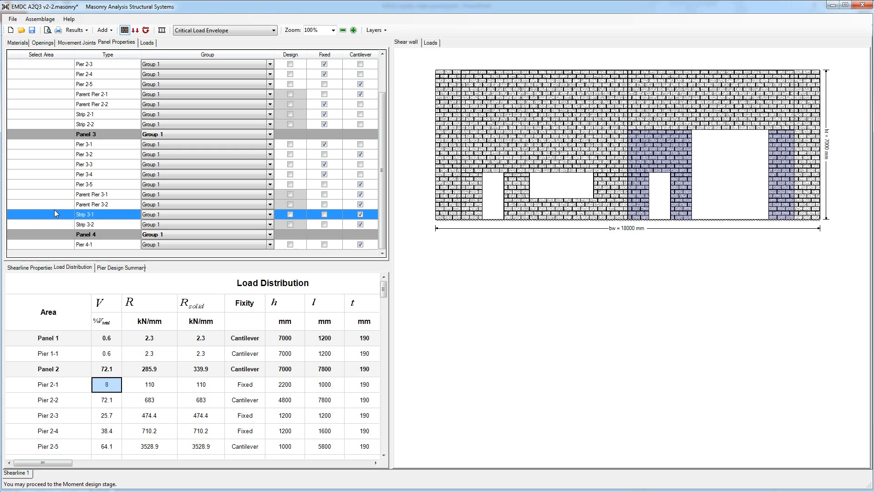
Step: Mark Pier 1-1 for design, view its separate pier design page, and return to the Shearline 1 overview
left_click(59, 106)
scroll(56, 112, "up", 2)
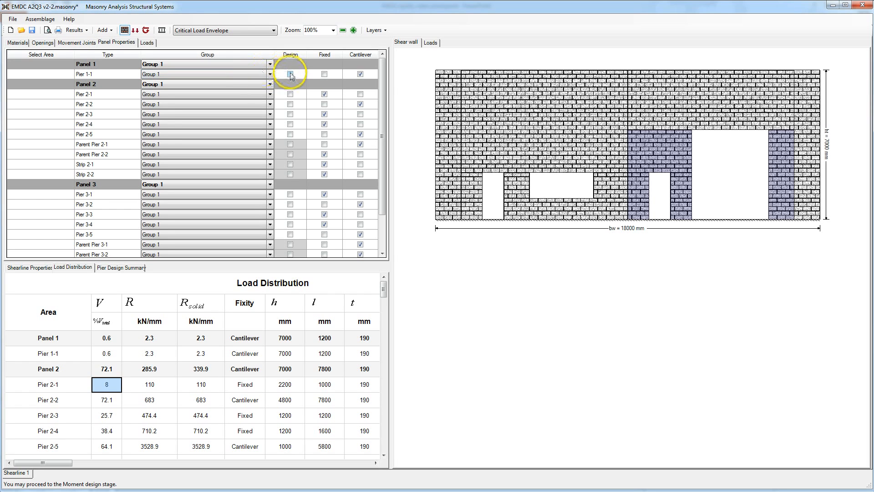
left_click(290, 75)
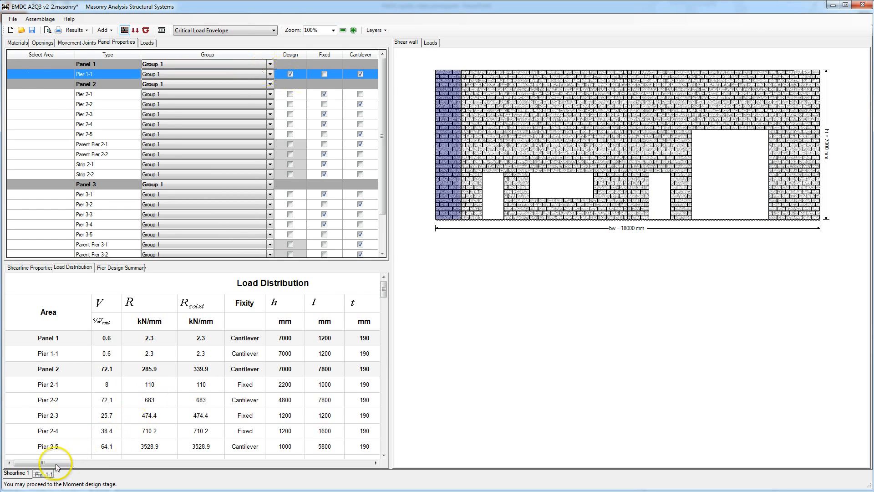
left_click(44, 473)
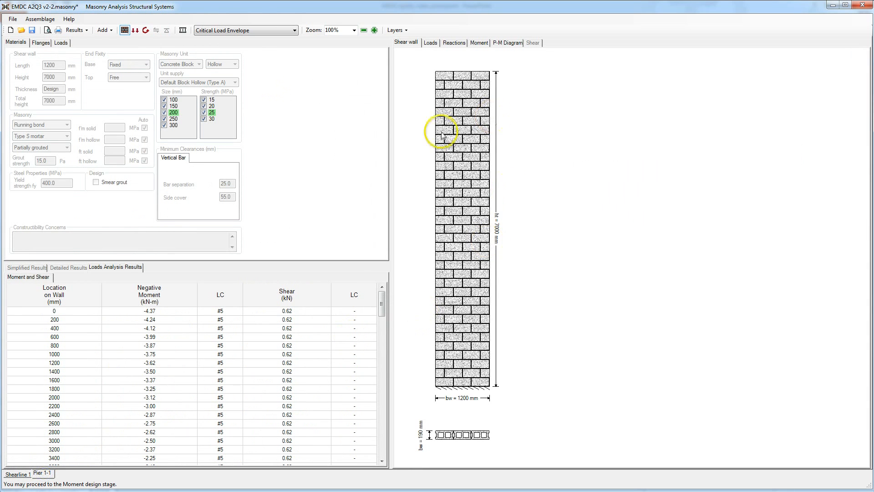
left_click(14, 474)
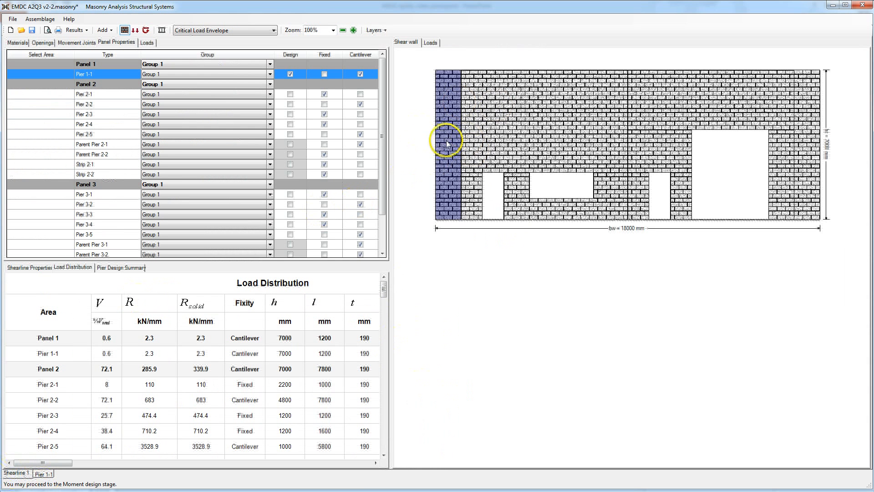
Step: Mark Piers 2-1, 2-3 and 2-4 of Panel 2 for design, leaving Pier 2-2 unmarked
left_click(60, 93)
left_click(290, 94)
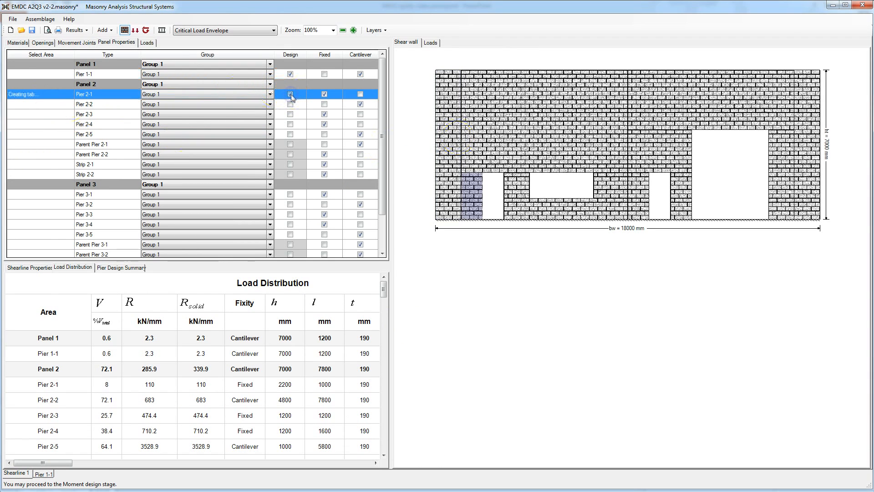
left_click(61, 105)
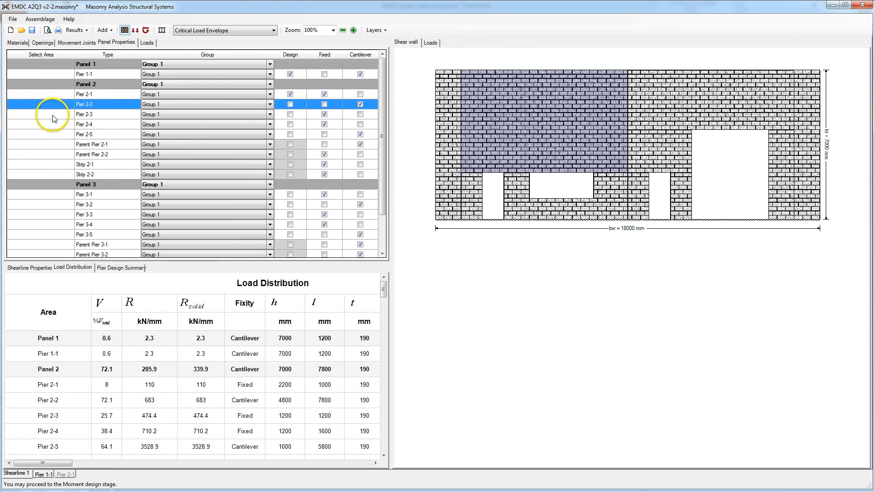
left_click(53, 114)
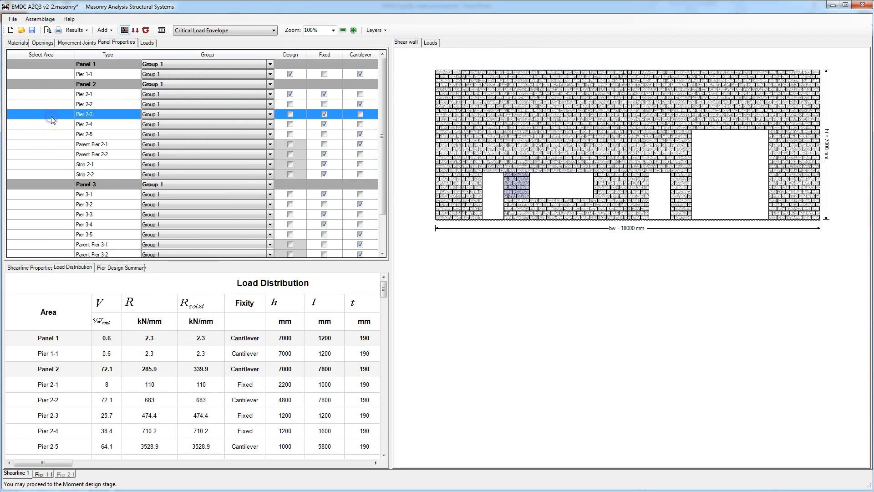
left_click(291, 125)
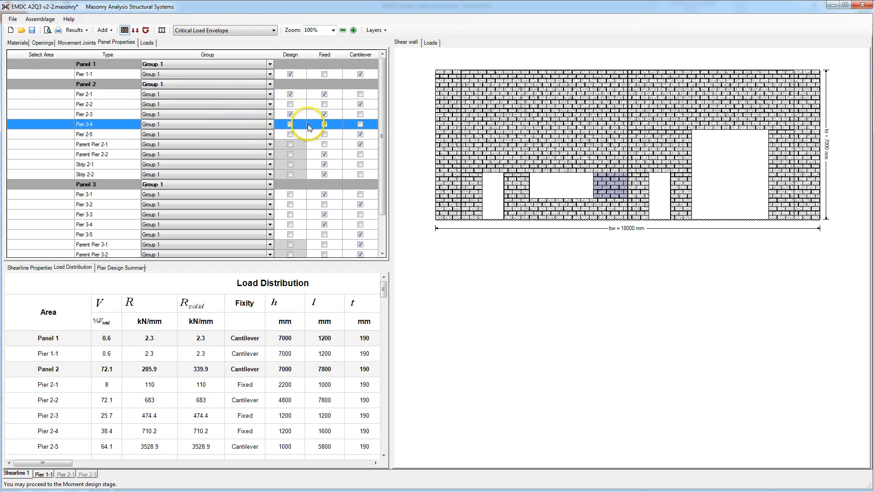
Step: Highlight Pier 2-5, Parent Piers 2-1 and 2-2, and Strip 2-1 in turn to see which wall areas they cover
left_click(53, 138)
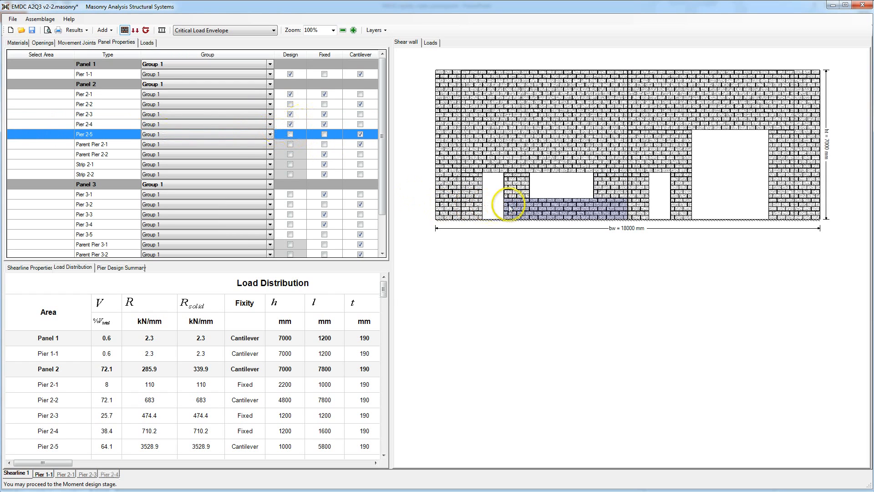
left_click(49, 144)
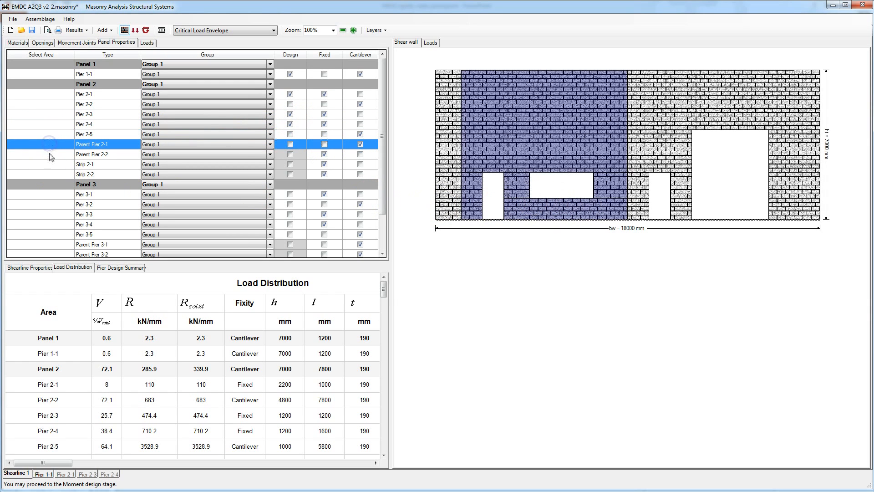
left_click(50, 154)
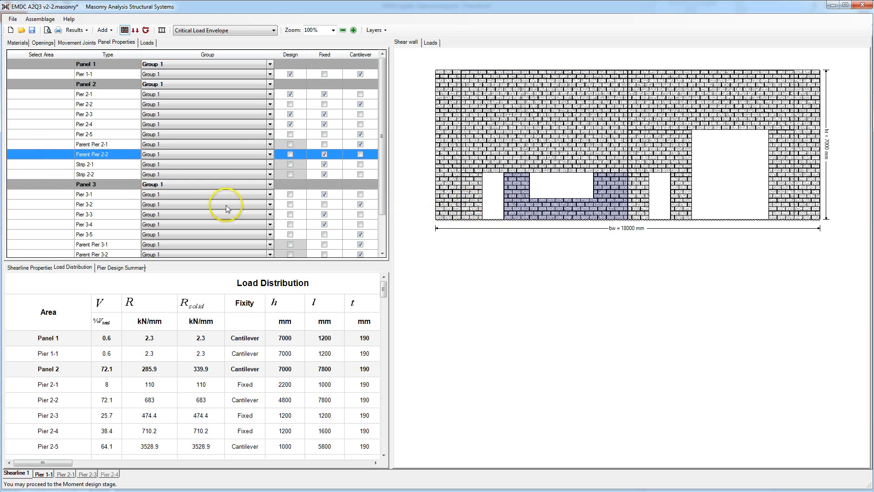
left_click(46, 173)
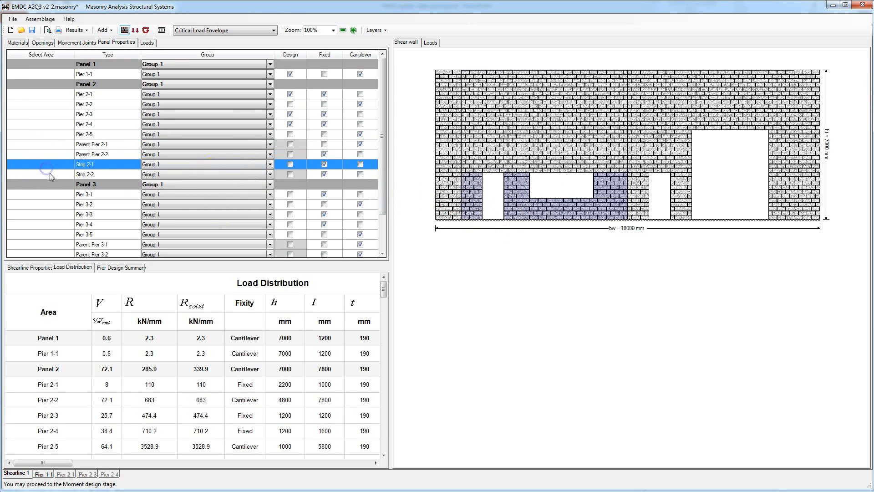
Step: Mark Piers 3-1, 3-3, 3-4 and 3-5 of Panel 3 for design, leaving Pier 3-2 unmarked
left_click(50, 195)
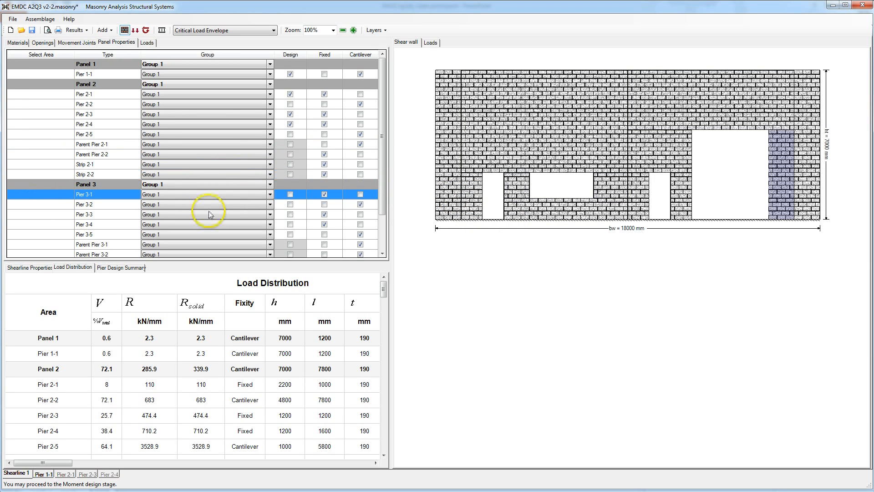
left_click(290, 194)
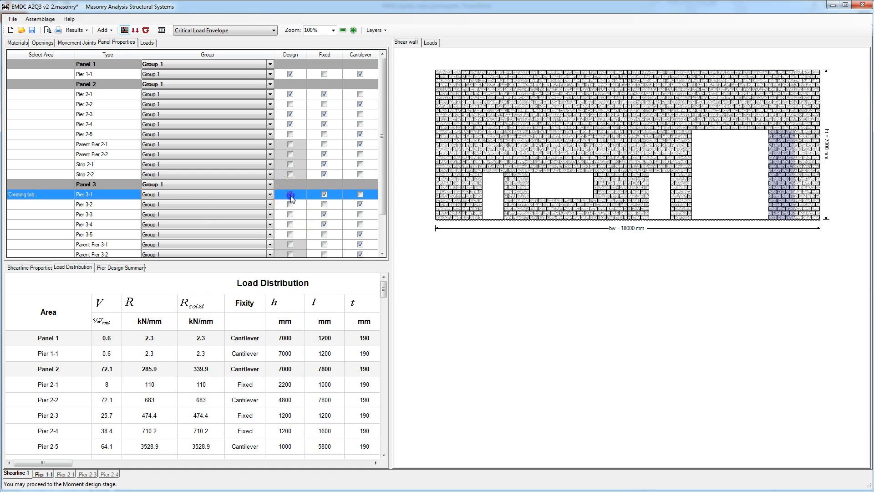
left_click(40, 206)
left_click(43, 215)
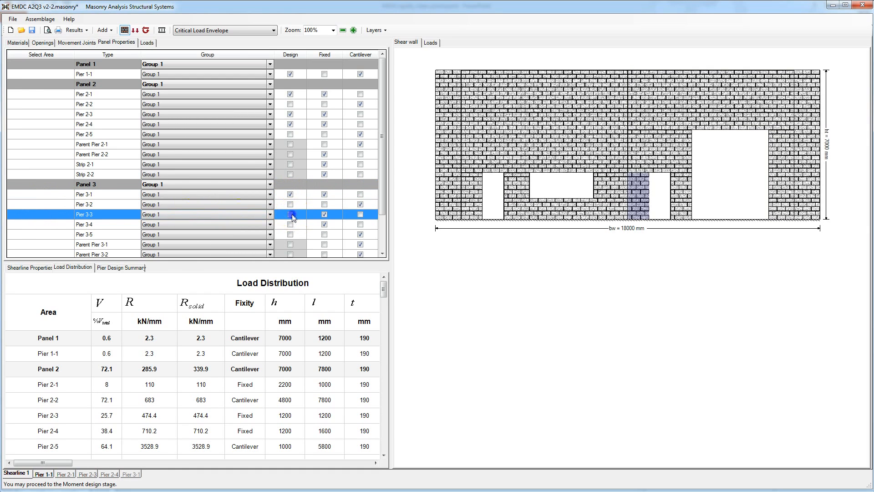
left_click(290, 214)
left_click(45, 227)
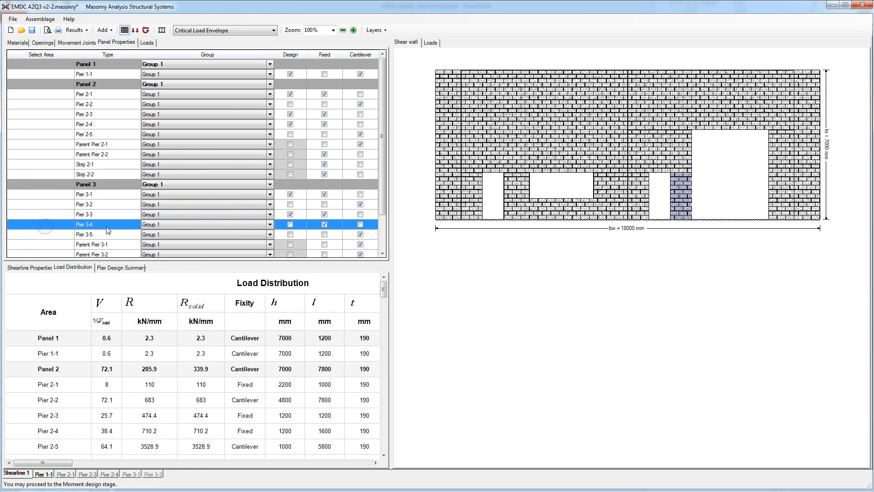
left_click(284, 225)
left_click(63, 236)
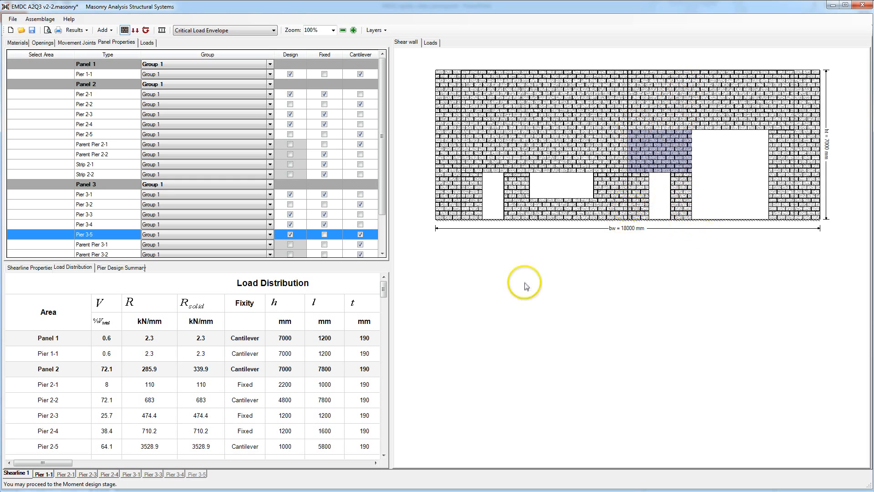
Step: Mark Pier 4-1 of Panel 4 for design, and highlight all piers marked for design together on the wall elevation
scroll(380, 191, "down", 2)
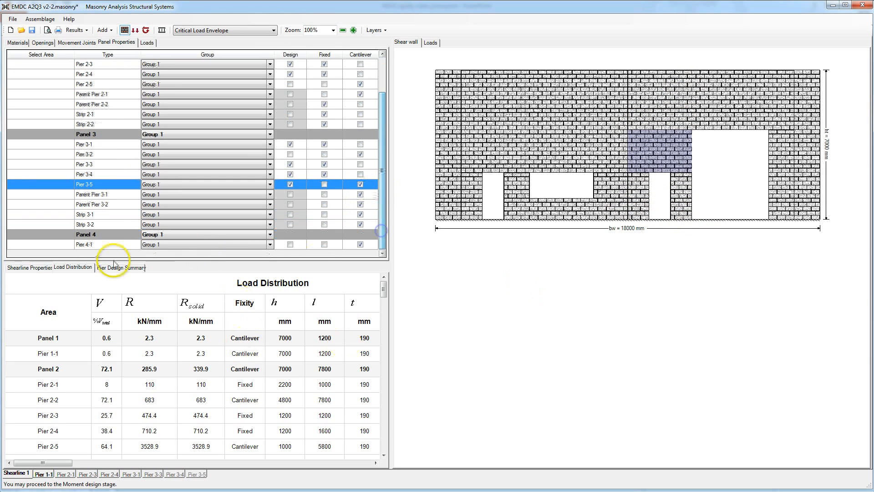
left_click(290, 244)
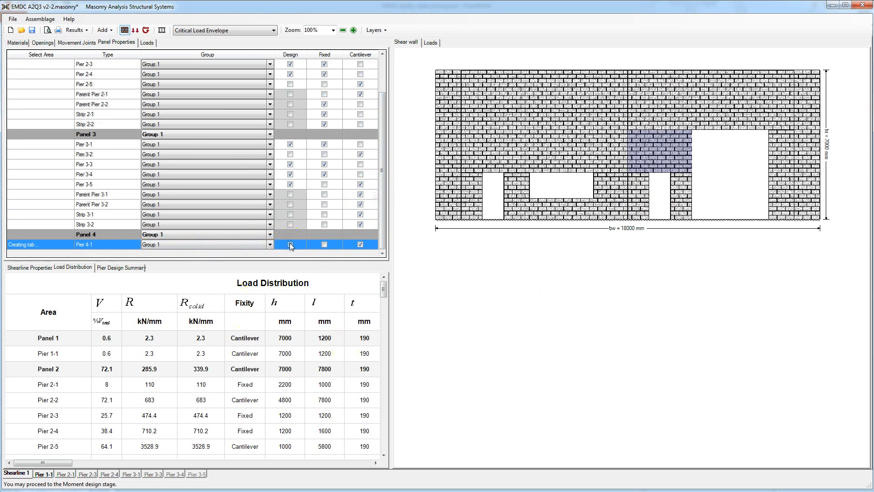
left_click(49, 184, "ctrl")
left_click(51, 174, "ctrl")
left_click(55, 164, "ctrl")
left_click(61, 145, "ctrl")
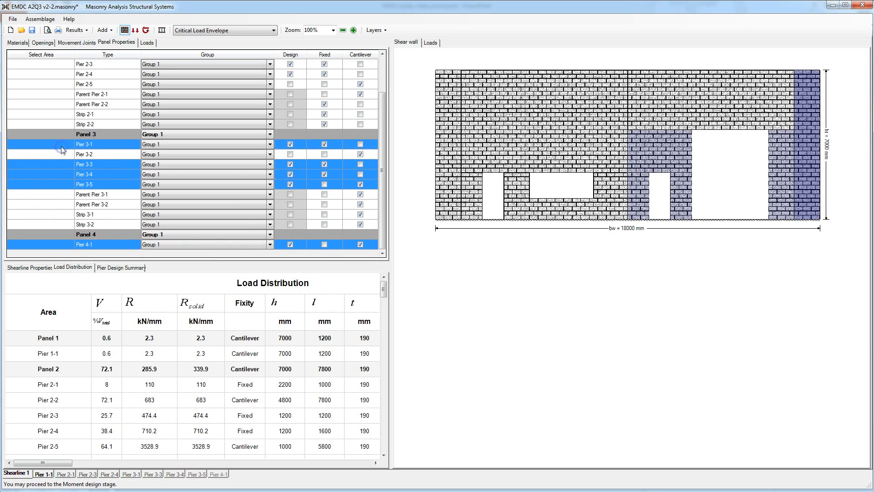
left_click(61, 74, "ctrl")
left_click(61, 64, "ctrl")
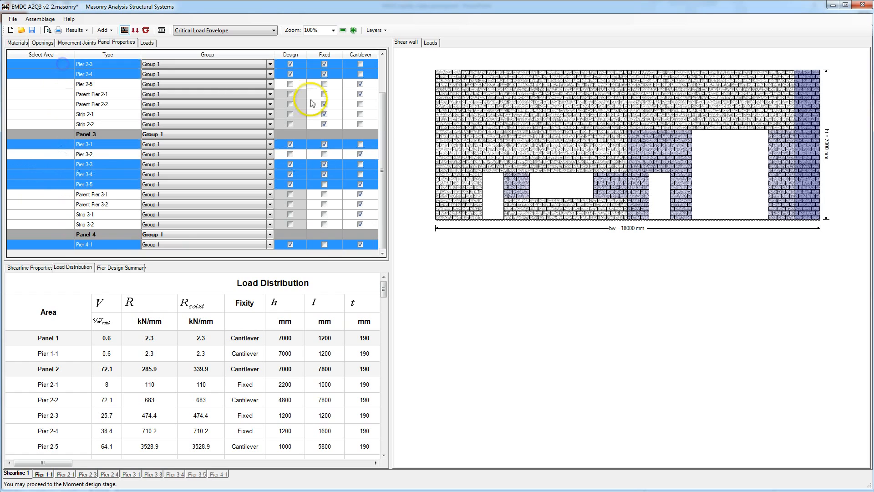
scroll(389, 120, "up", 2)
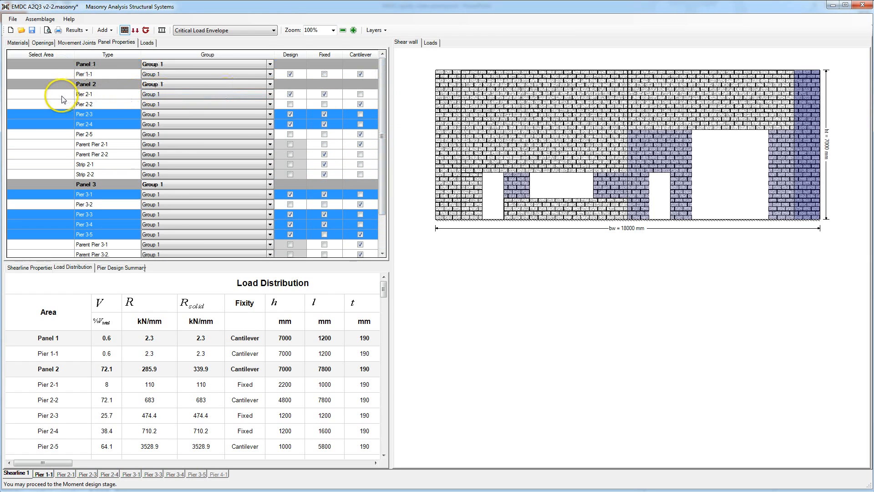
left_click(57, 94, "ctrl")
left_click(64, 74, "ctrl")
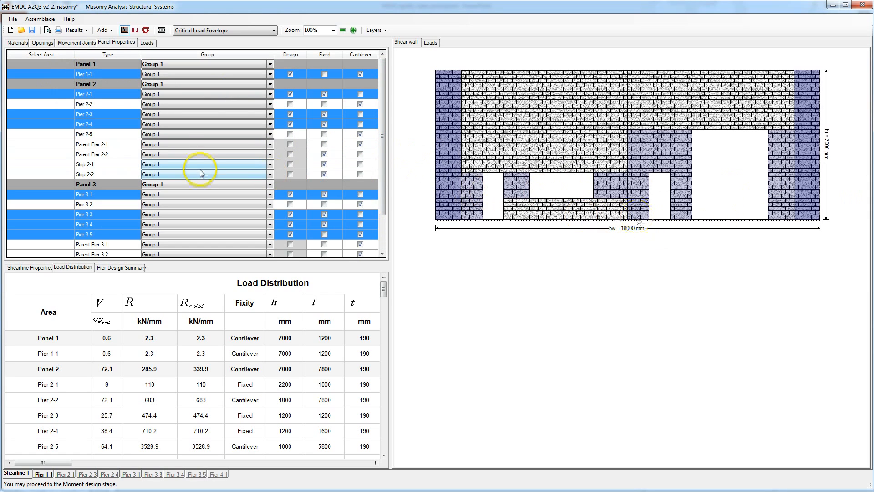
Step: Mark Pier 2-5 for design as well, and run the design for all marked piers
left_click(50, 135)
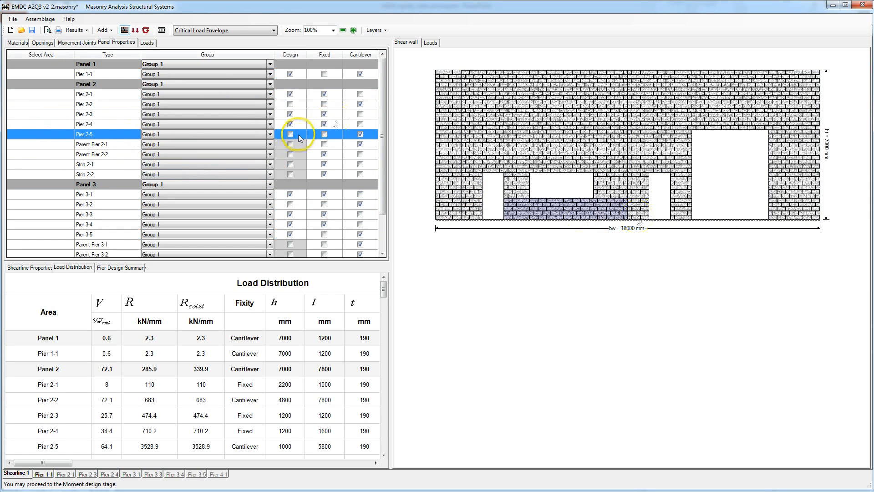
left_click(294, 148)
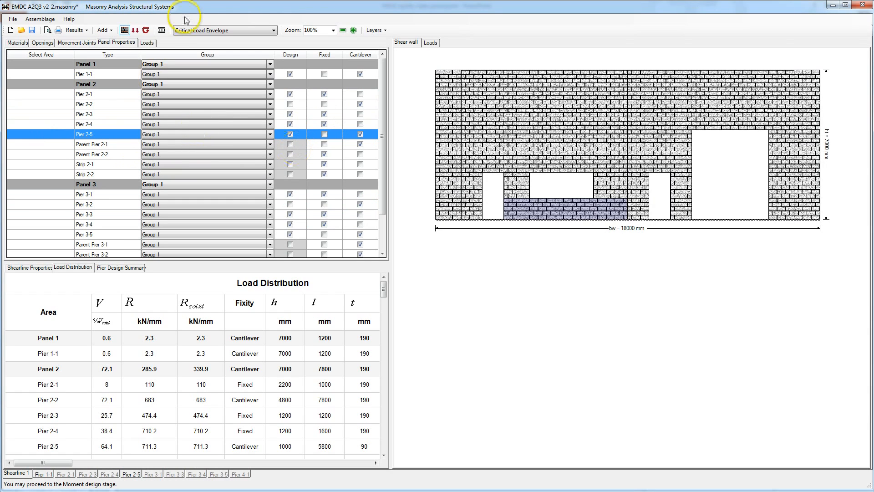
left_click(146, 32)
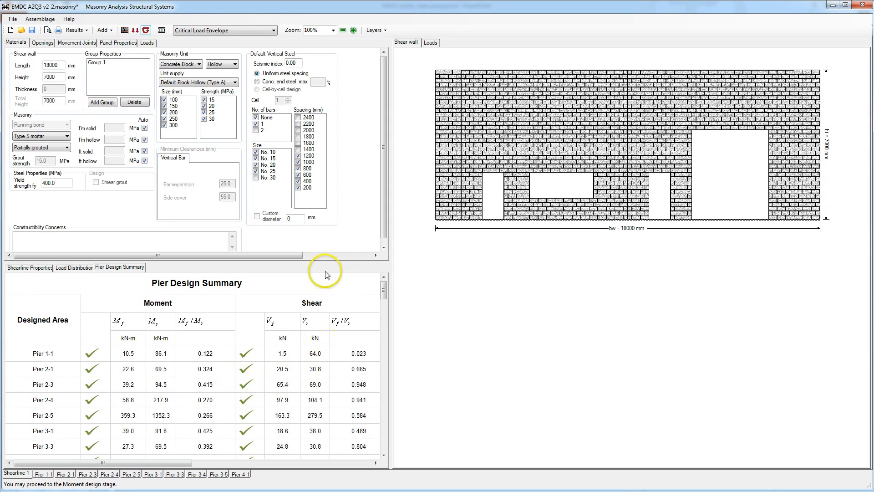
Step: Compare the group and critical pier designs in the Pier Design Summary, and highlight Pier 2-4 in the table and on the wall
left_click_drag(333, 261, 345, 154)
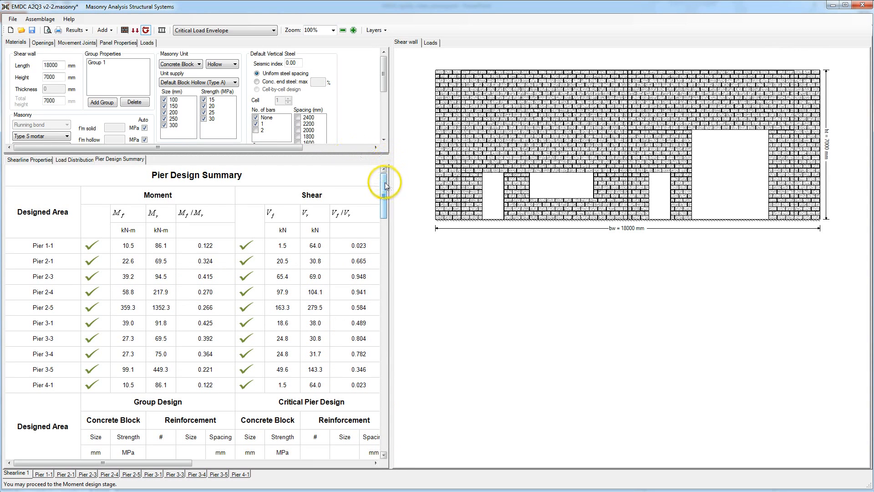
left_click_drag(384, 186, 399, 436)
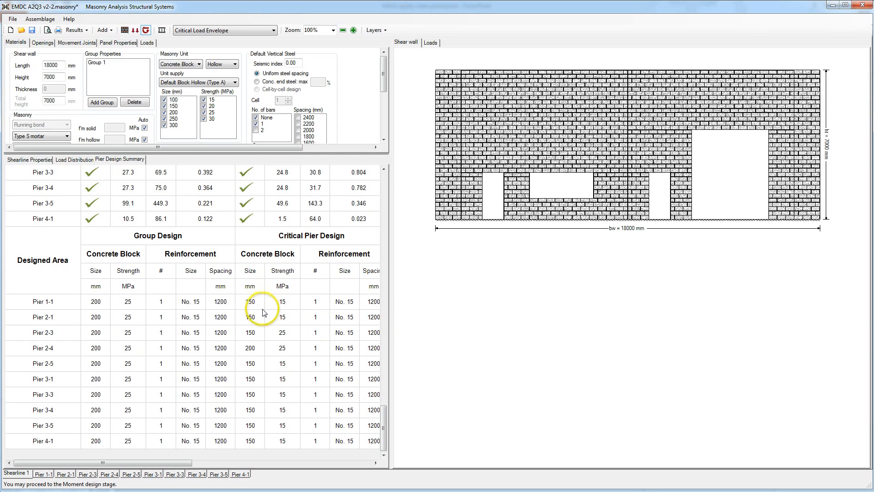
left_click(247, 351)
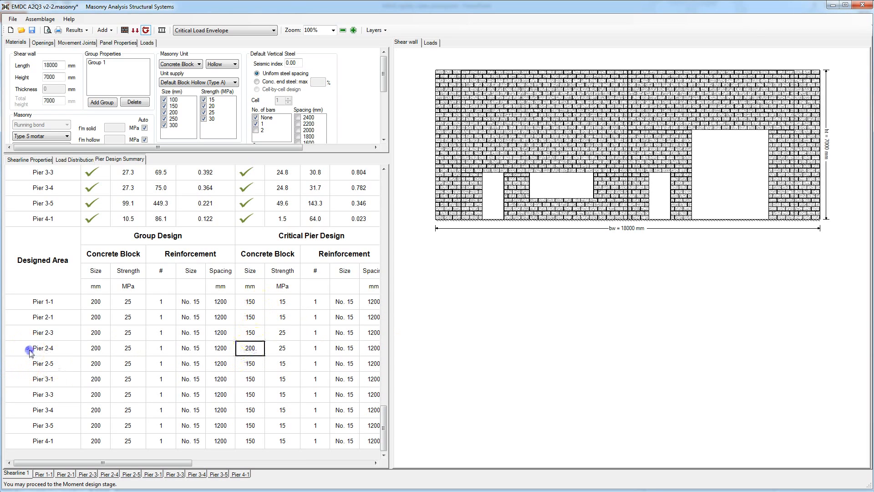
left_click_drag(58, 347, 362, 351)
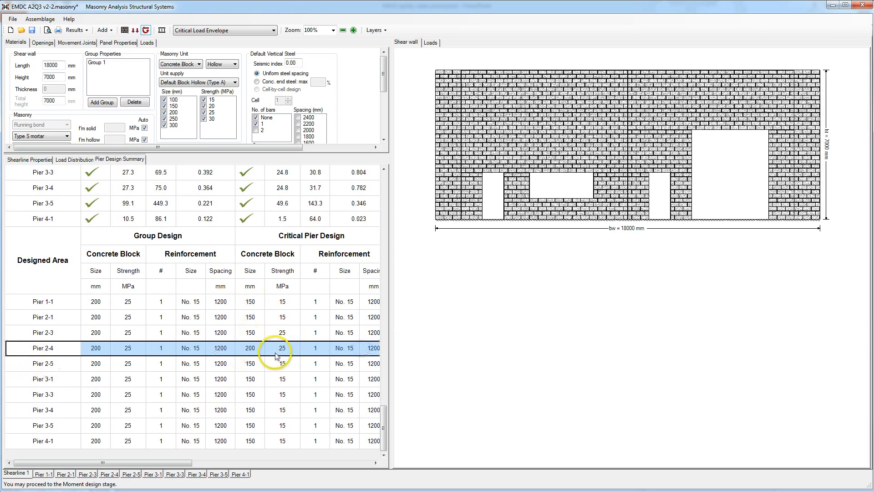
left_click(118, 43)
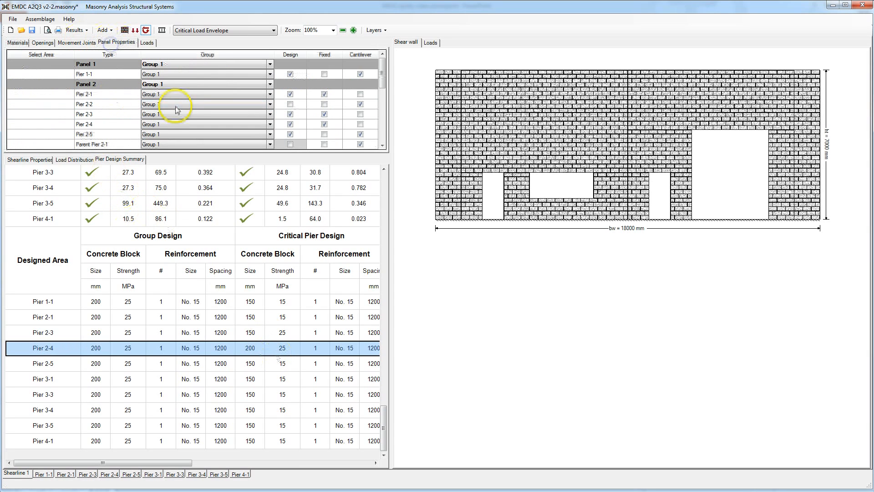
left_click(47, 124)
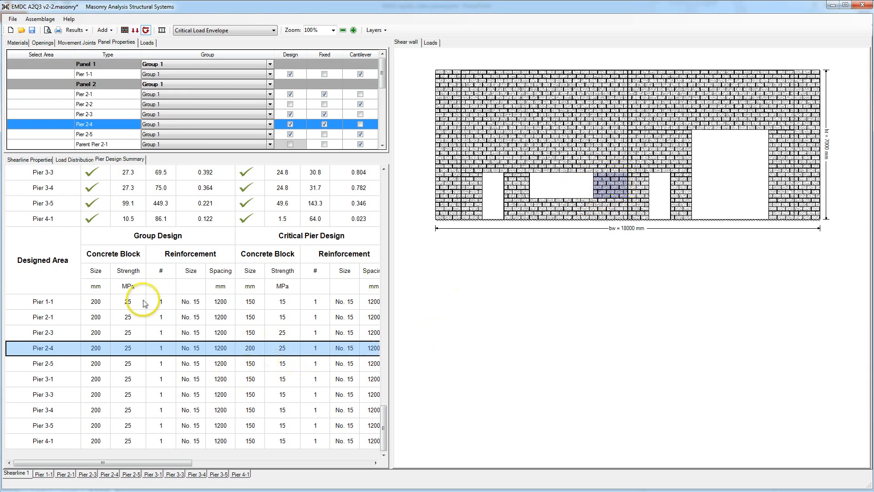
Step: Examine the moment and shear utilization ratios in the Pier Design Summary, including the shear ratios of Piers 2-3 and 2-4
left_click_drag(383, 421, 384, 174)
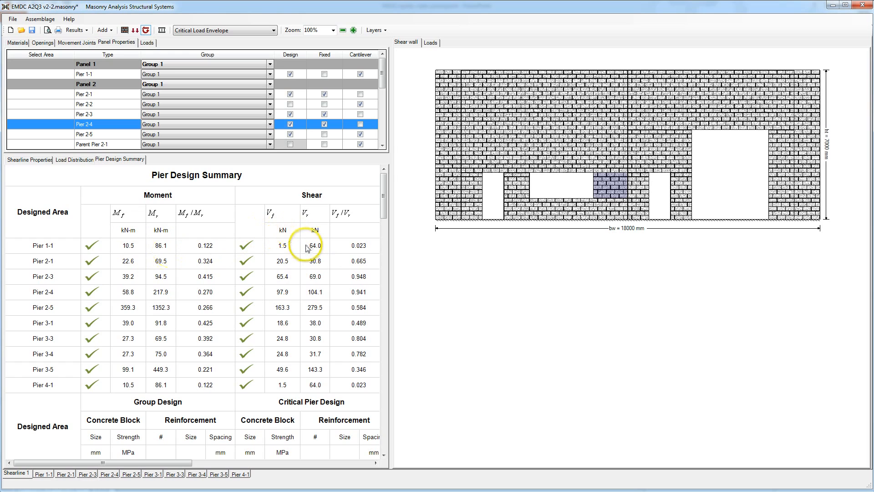
left_click_drag(211, 248, 220, 304)
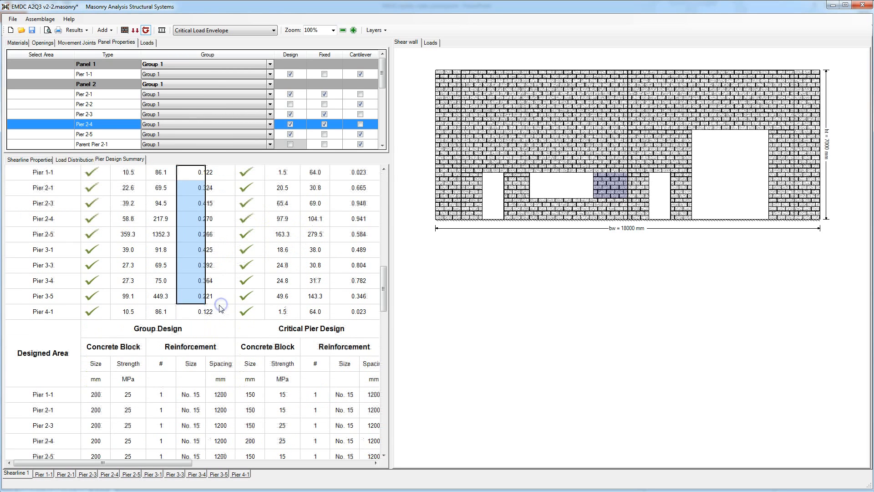
scroll(220, 291, "up", 2)
left_click(322, 252)
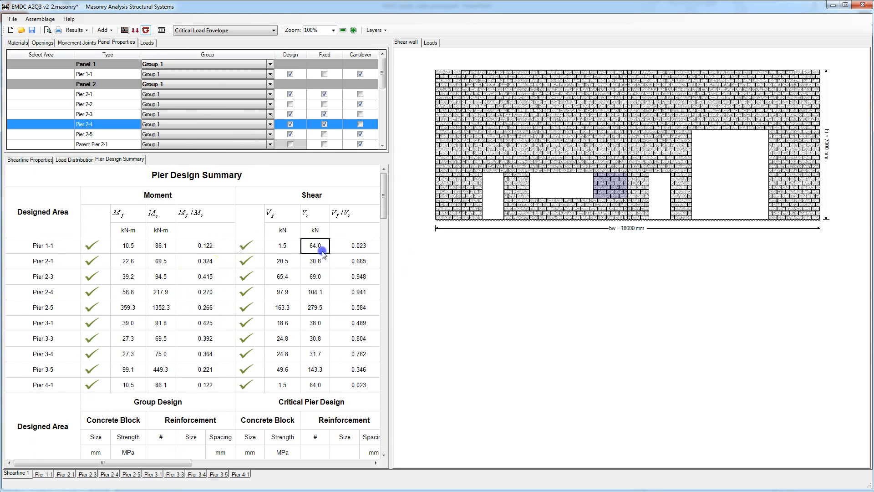
left_click(347, 252)
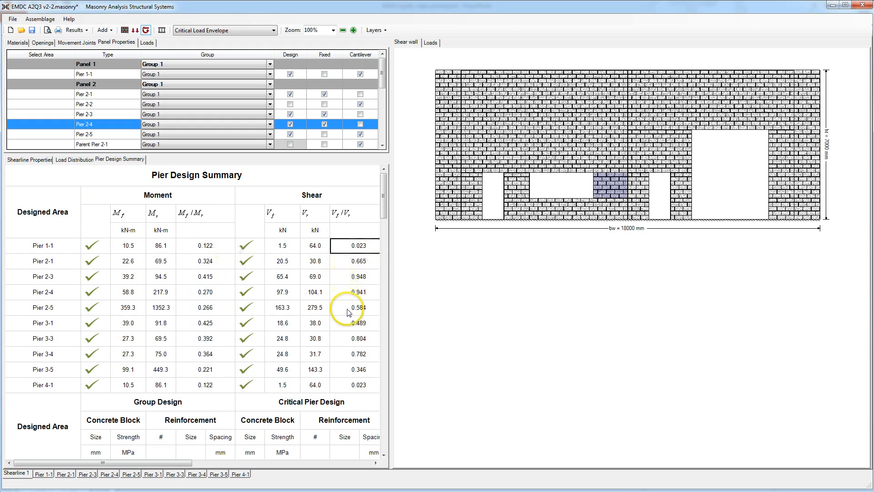
left_click(347, 277)
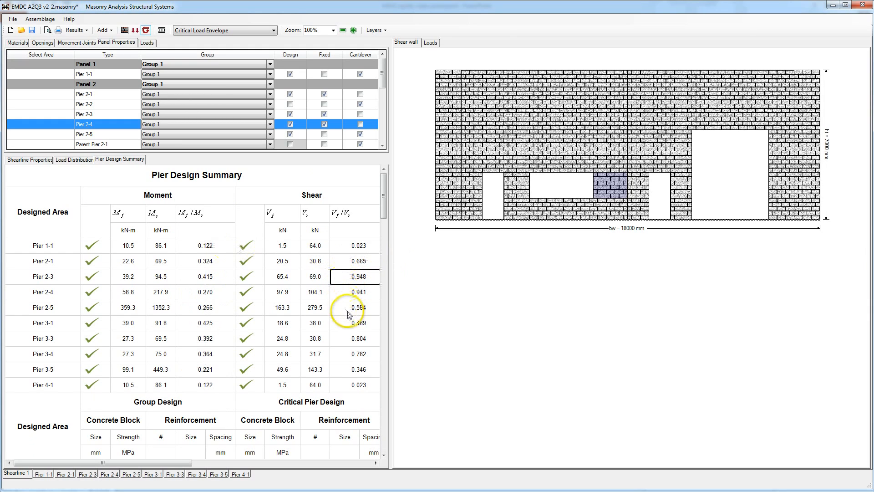
left_click(341, 283)
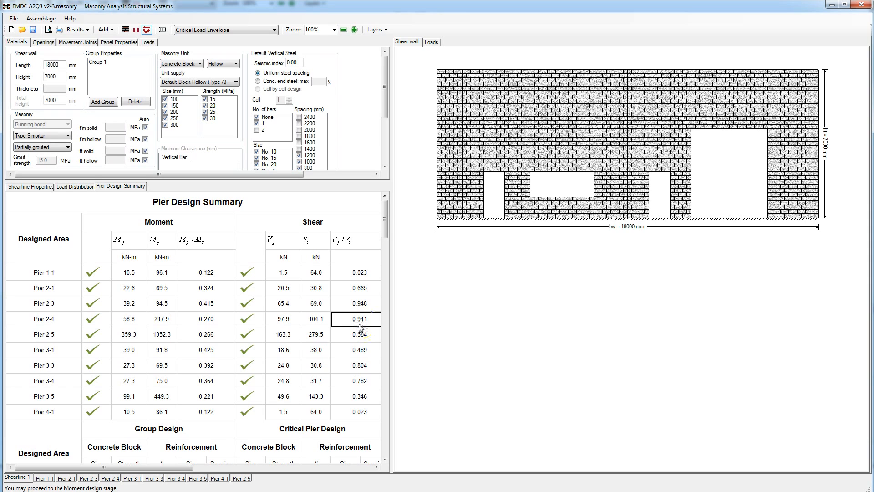
Step: Check Pier 2-4's percentage of the total shear in the Load Distribution results
left_click(45, 319)
left_click(67, 186)
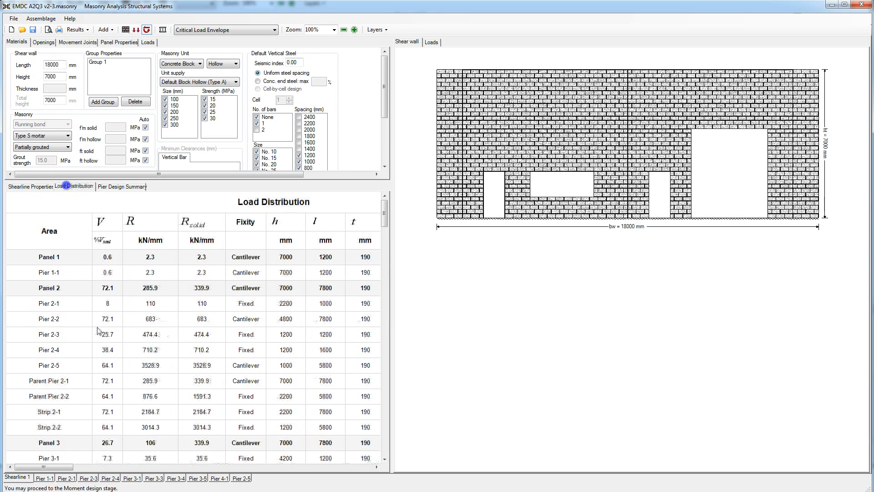
left_click(109, 350)
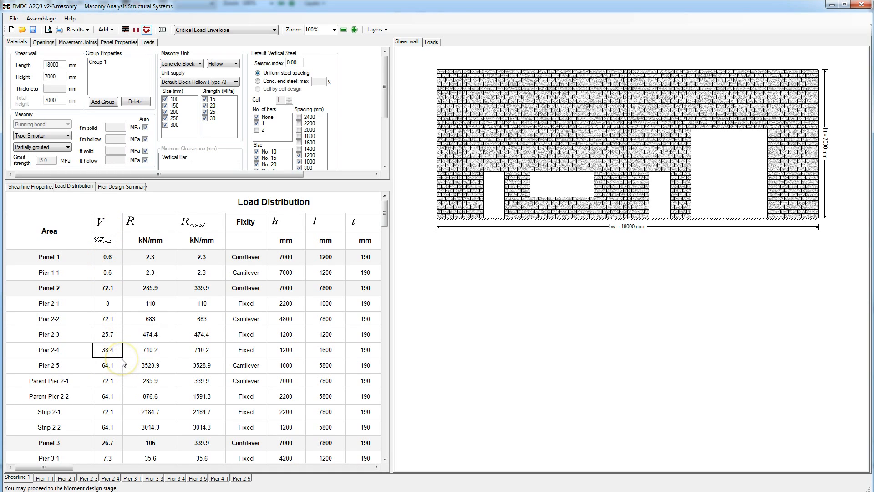
Step: Open Pier 2-4's individual design and view its loads, isolating the earthquake point load in the load diagram
left_click(110, 478)
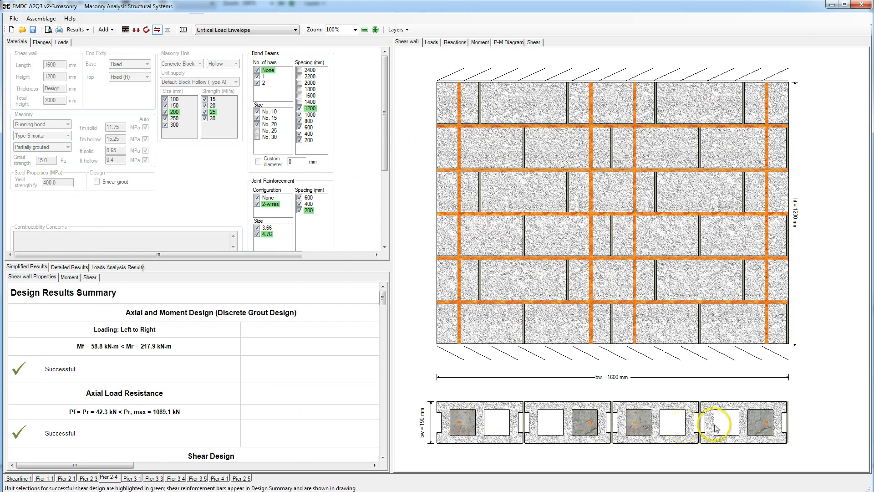
left_click(62, 46)
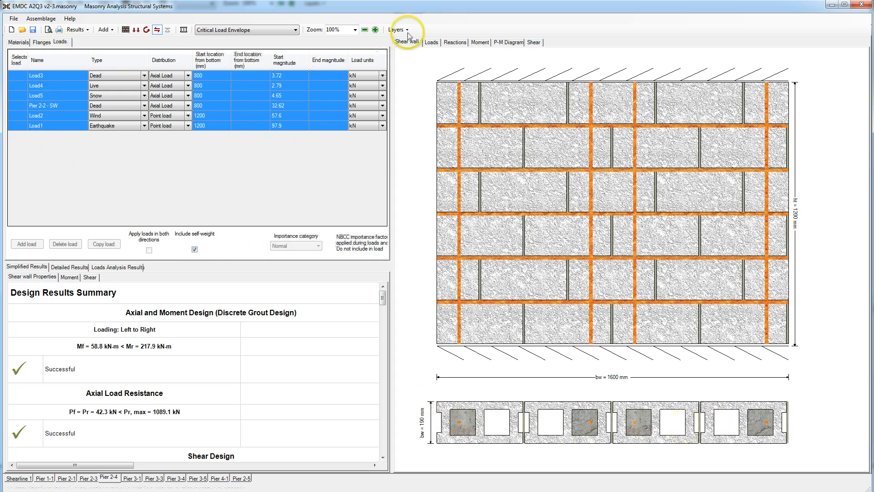
left_click(430, 44)
left_click(20, 127)
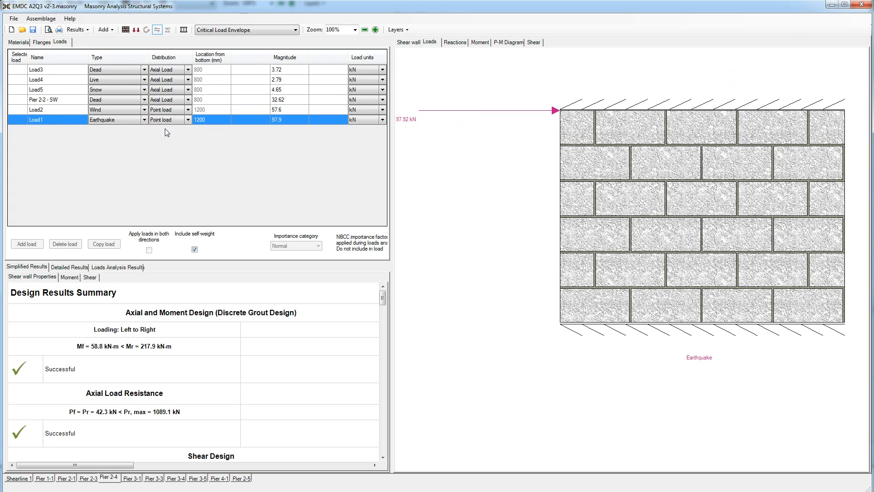
left_click(264, 120)
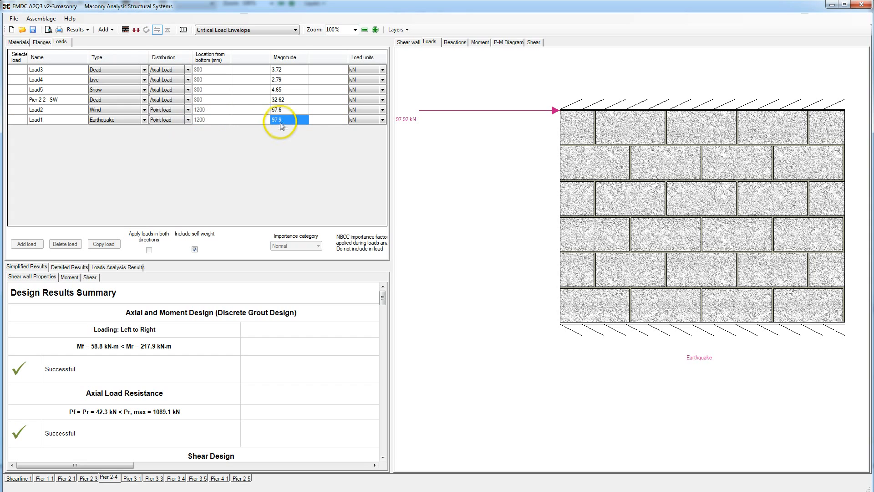
Step: View Pier 2-4's material selections and examine its Moment Design Summary
left_click(18, 41)
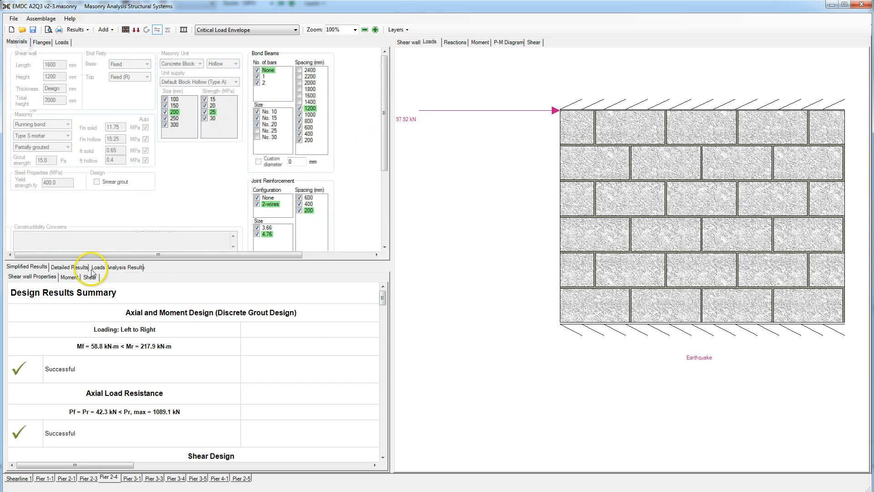
left_click(72, 279)
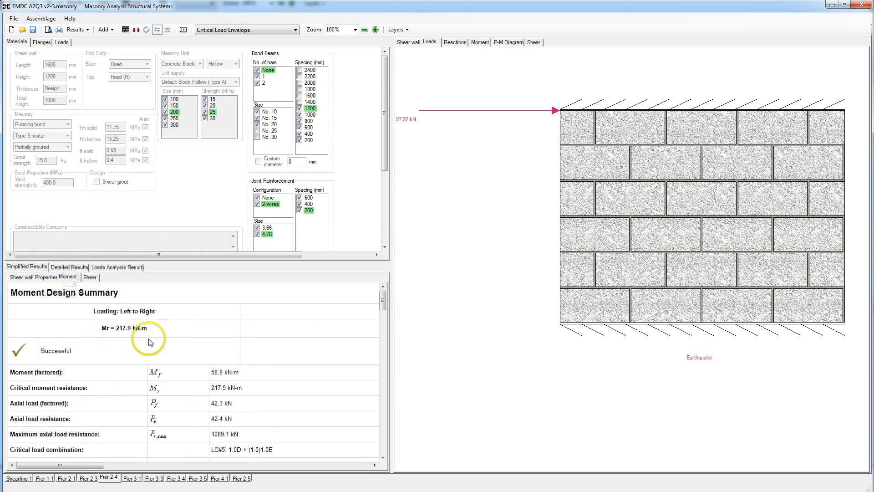
left_click(166, 312)
scroll(182, 314, "down", 3)
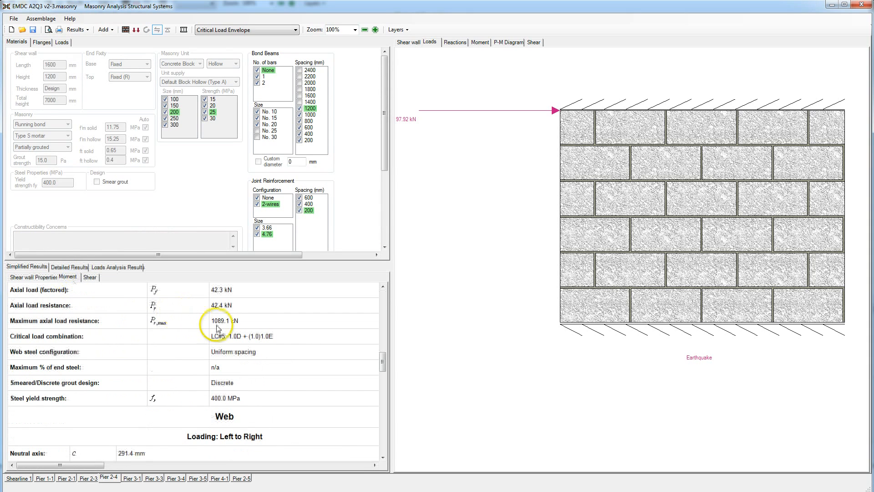
scroll(214, 323, "down", 3)
scroll(169, 380, "up", 6)
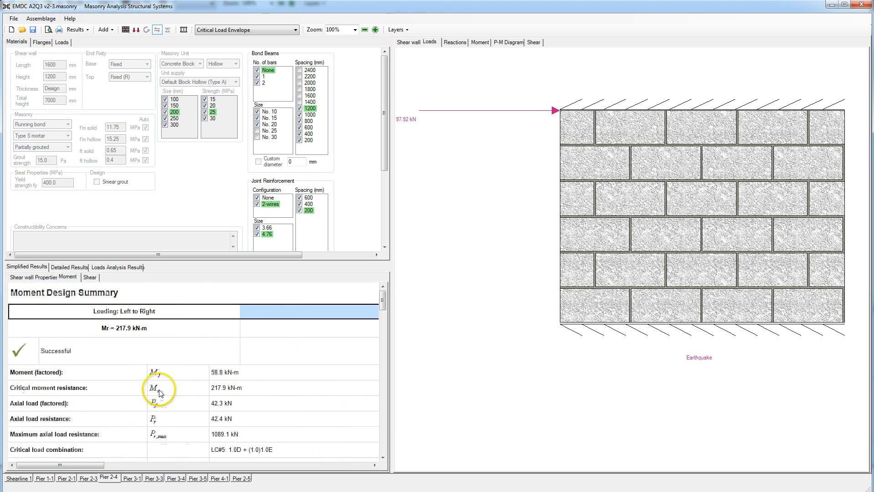
Step: Examine Pier 2-4's Shear Design Summary and return to its moment results
left_click(88, 278)
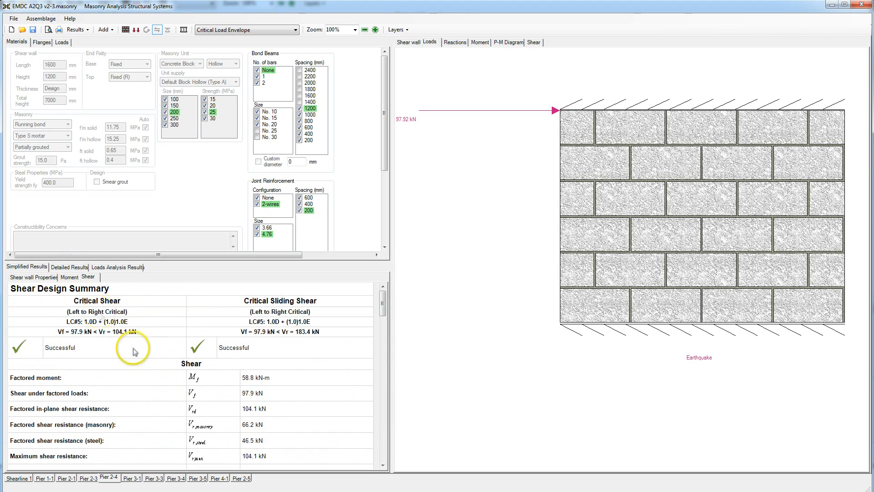
scroll(191, 350, "down", 3)
scroll(191, 348, "up", 3)
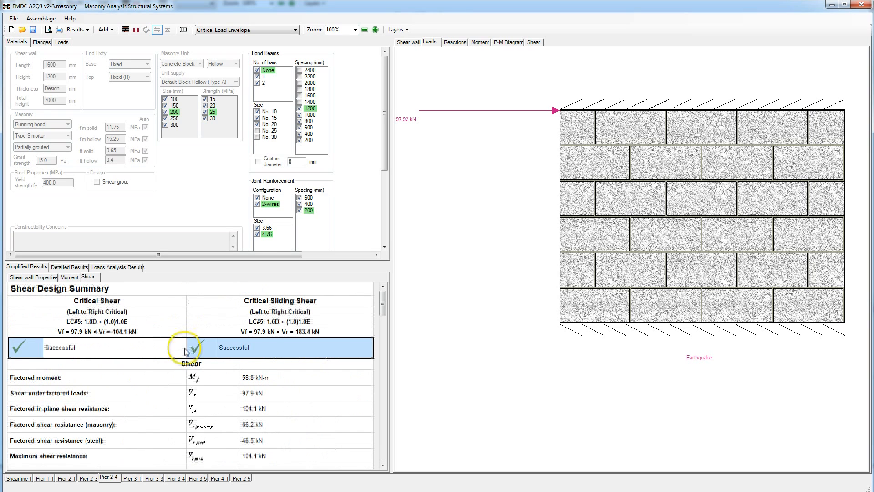
left_click(66, 277)
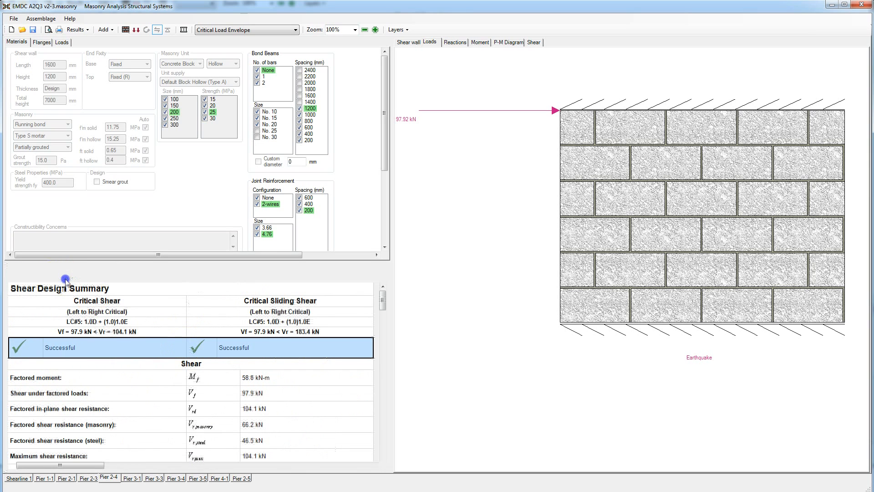